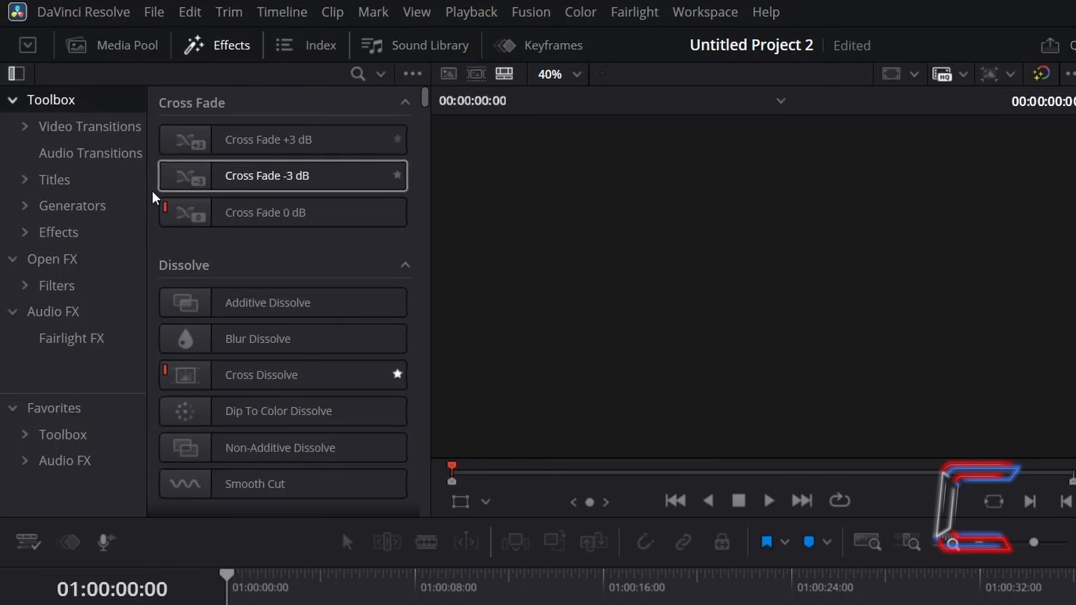
# Place a Fusion Composition effect at the start of the timeline's Video 1 track and open it in the Fusion page
pyautogui.click(100, 234)
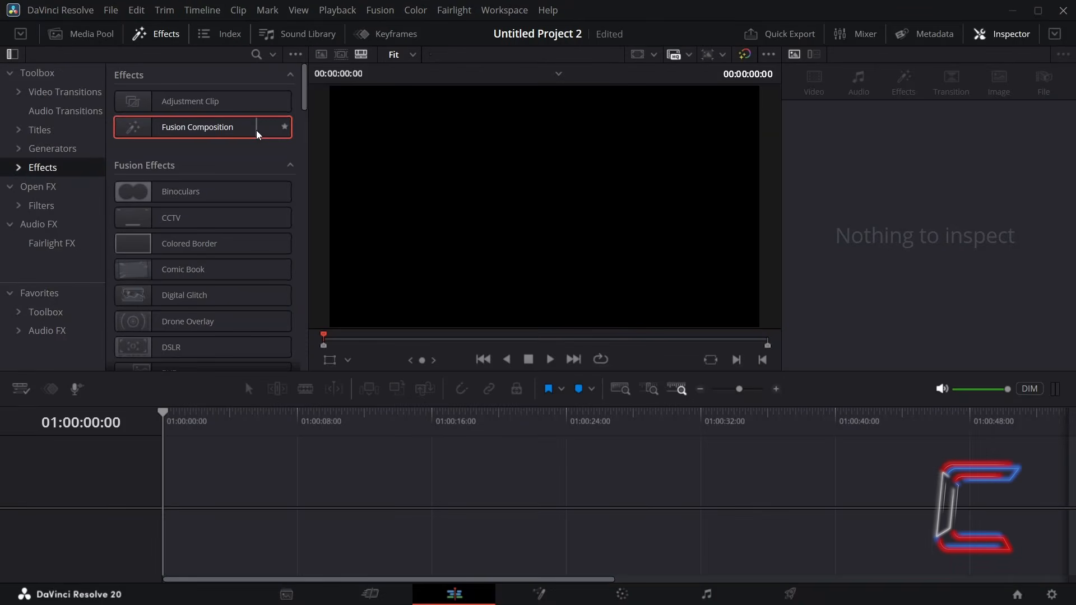
pyautogui.moveTo(360, 180); pyautogui.dragTo(175, 483)
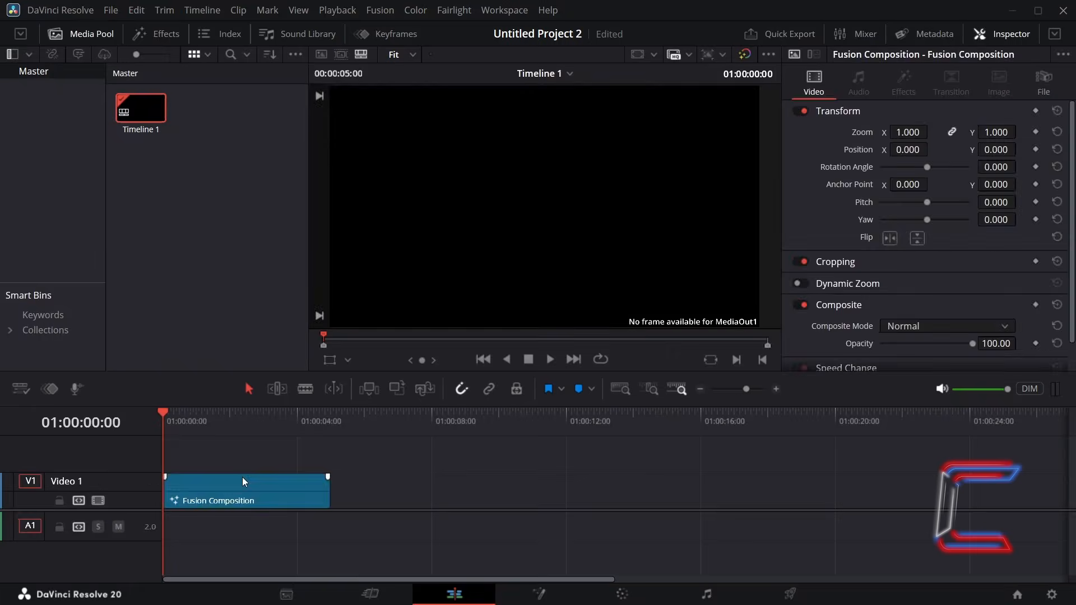
pyautogui.moveTo(157, 114)
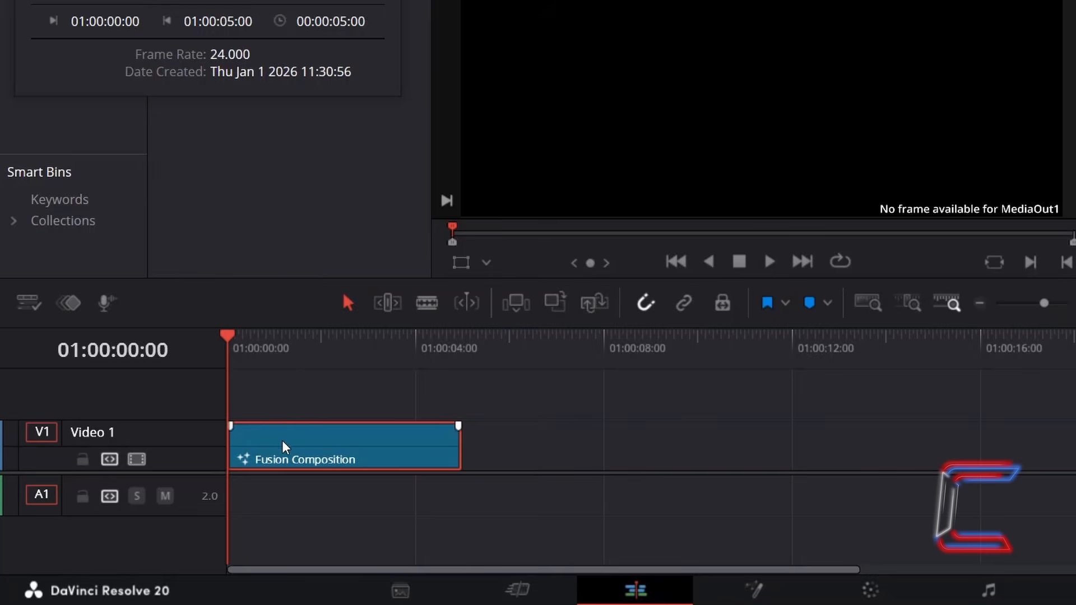
pyautogui.rightClick(284, 442)
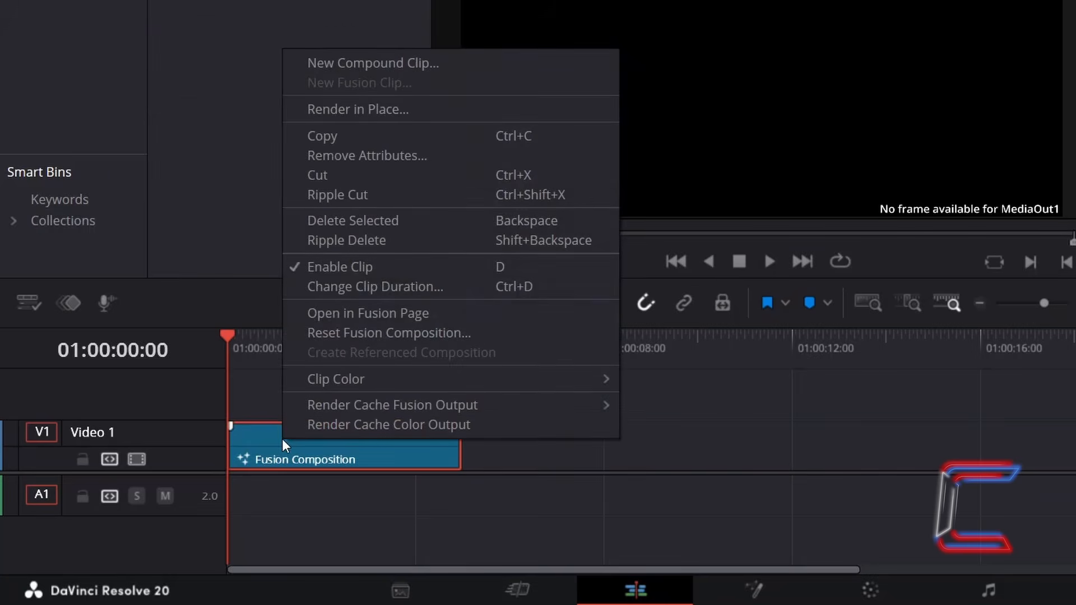
pyautogui.click(482, 317)
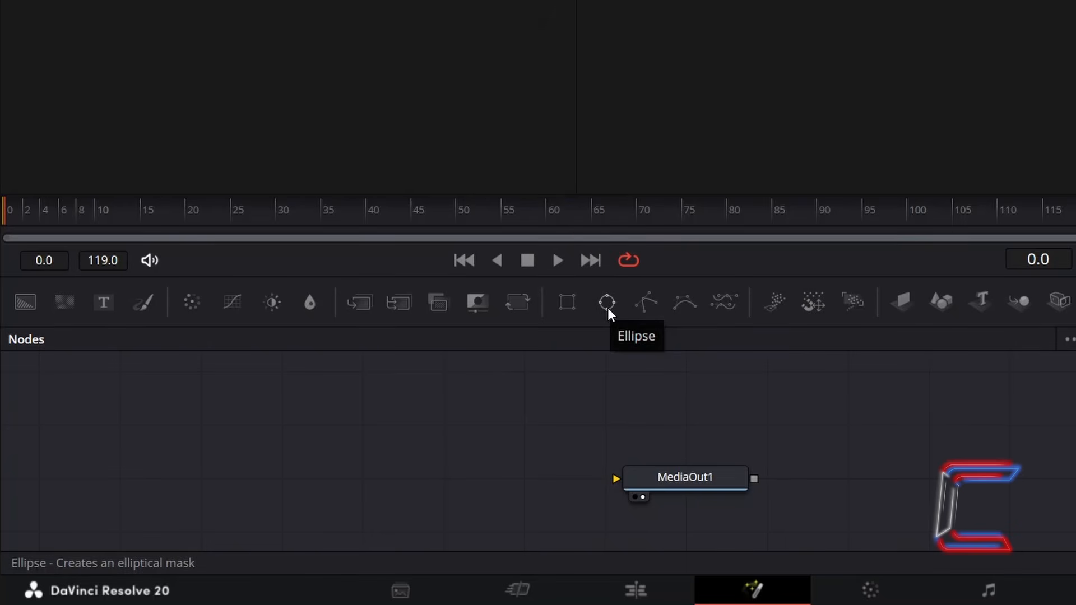
# Add an Ellipse node shown in the viewer and make it an outline with Solid off and Border Width 0.075
pyautogui.click(607, 306)
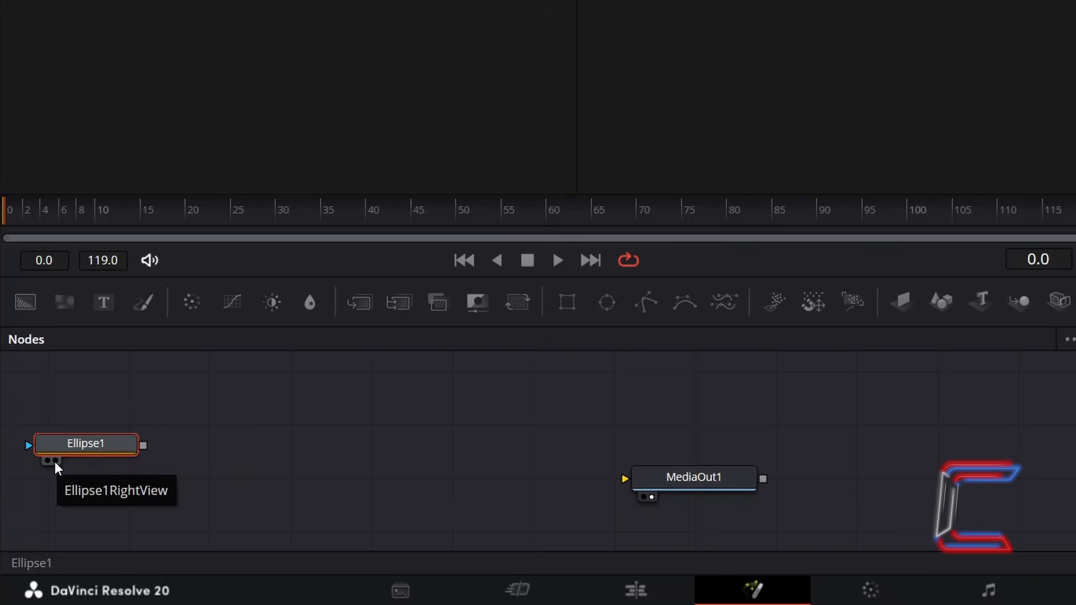
pyautogui.click(56, 461)
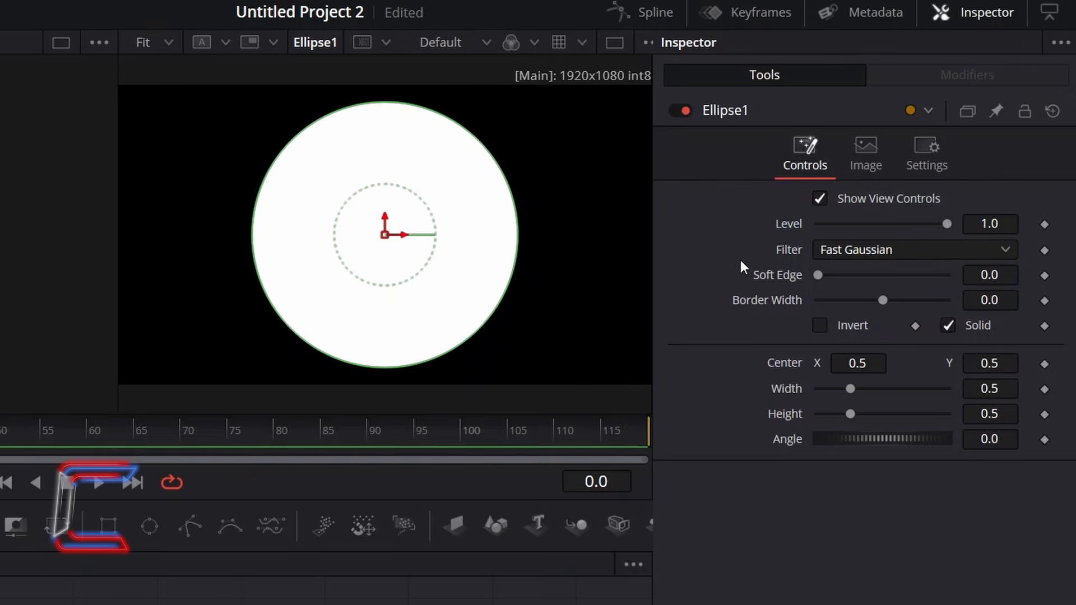
pyautogui.click(948, 325)
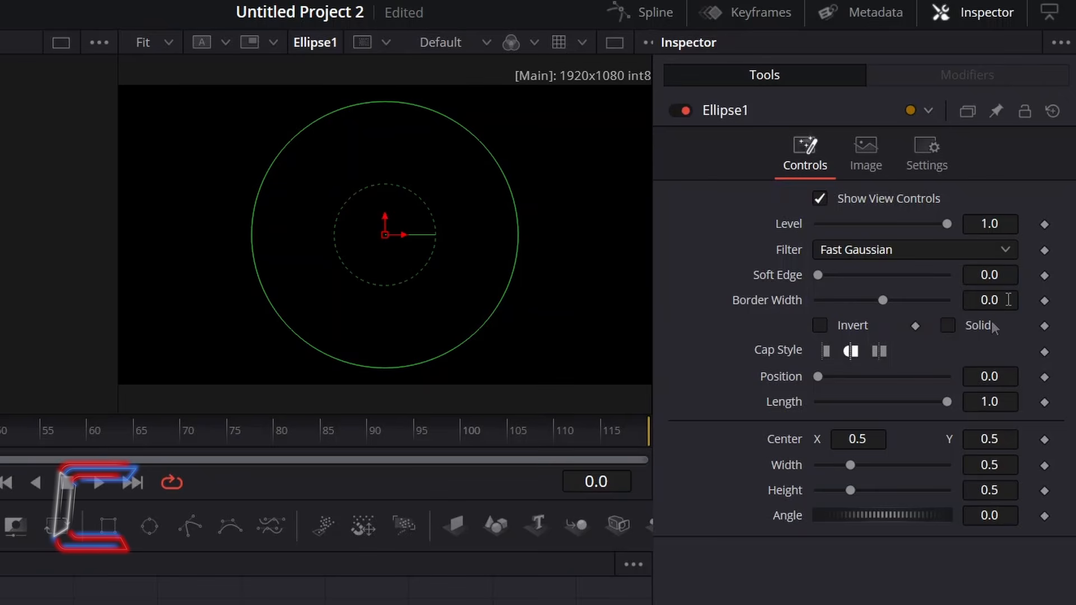
pyautogui.click(1008, 300)
pyautogui.write('0.075')
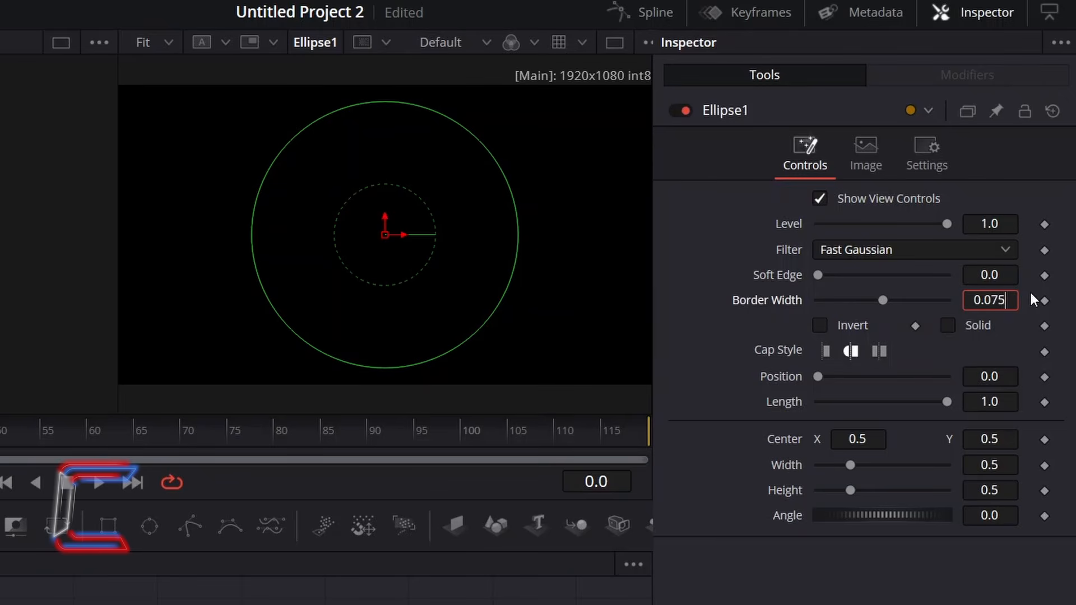
pyautogui.press('Tab')
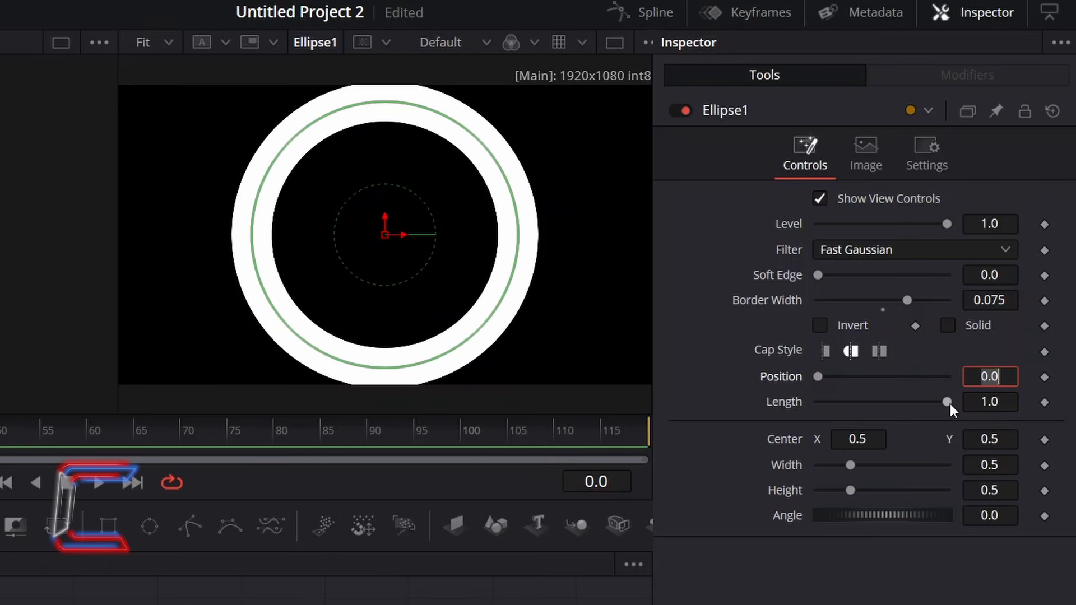
# Set the ellipse's Length to 0.0, its Width and Height to 0.4, and its Angle to 90
pyautogui.moveTo(949, 404); pyautogui.dragTo(791, 403)
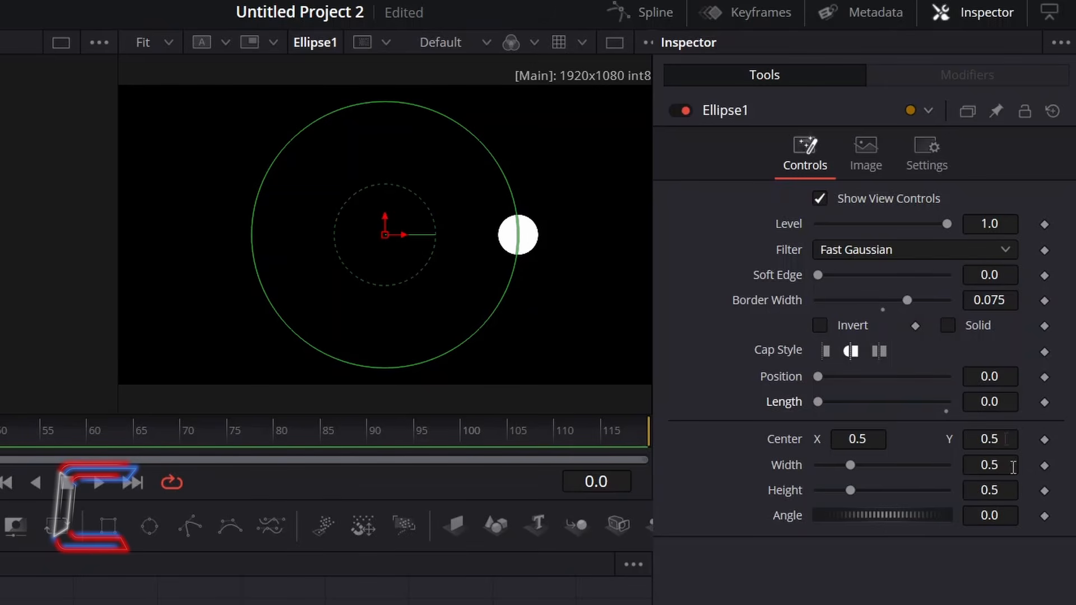
pyautogui.write('0.4')
pyautogui.press('Tab')
pyautogui.write('0.4')
pyautogui.press('Tab')
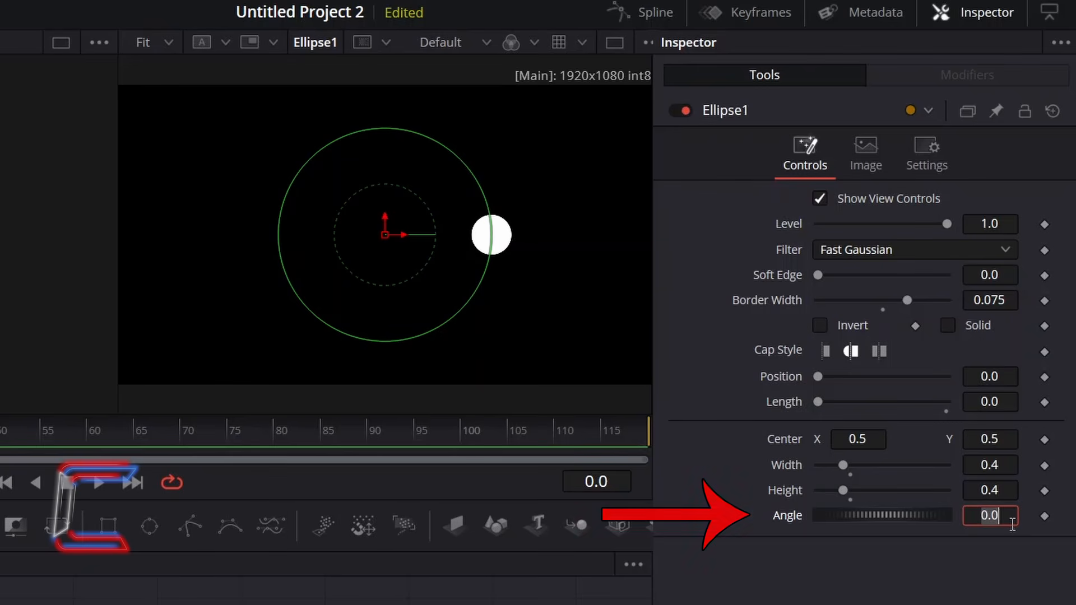
pyautogui.write('90')
pyautogui.press('Tab')
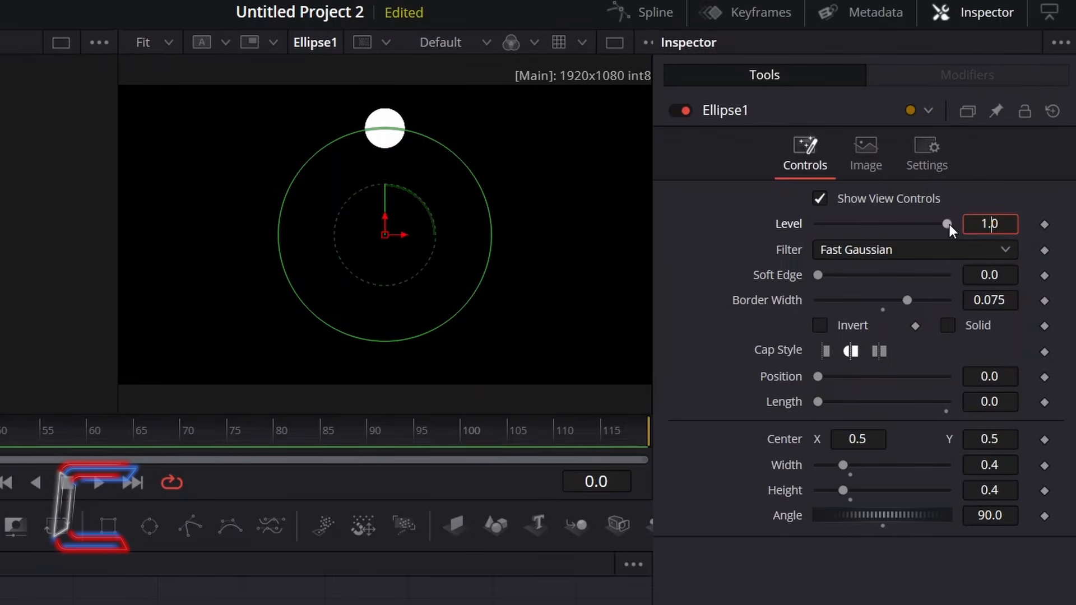
# Set the ellipse's Level to 0.0 and keyframe it at frame 0
pyautogui.moveTo(947, 224); pyautogui.dragTo(796, 221)
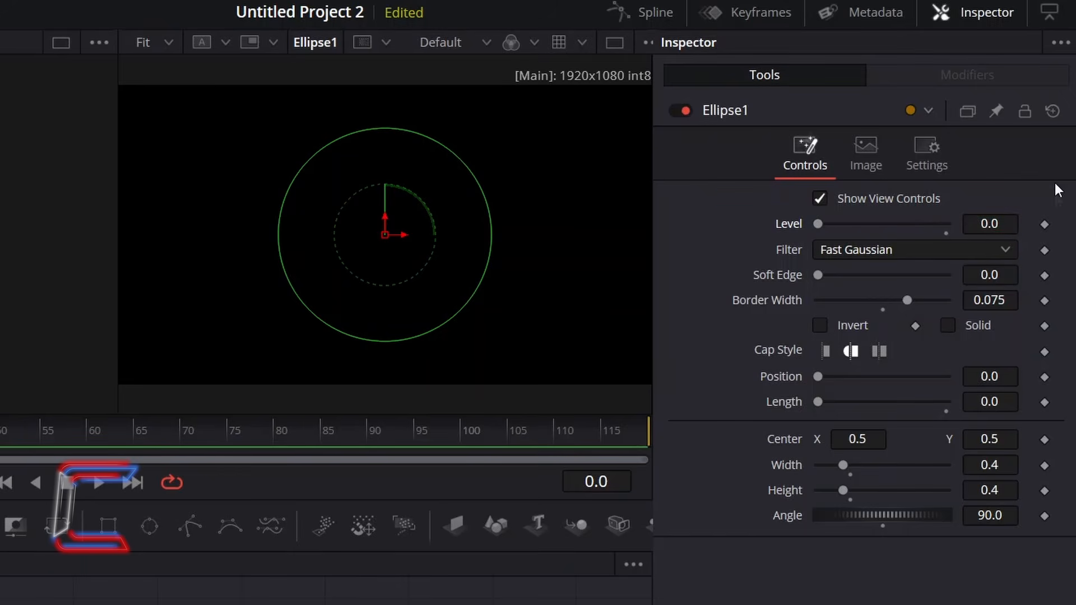
pyautogui.click(1044, 224)
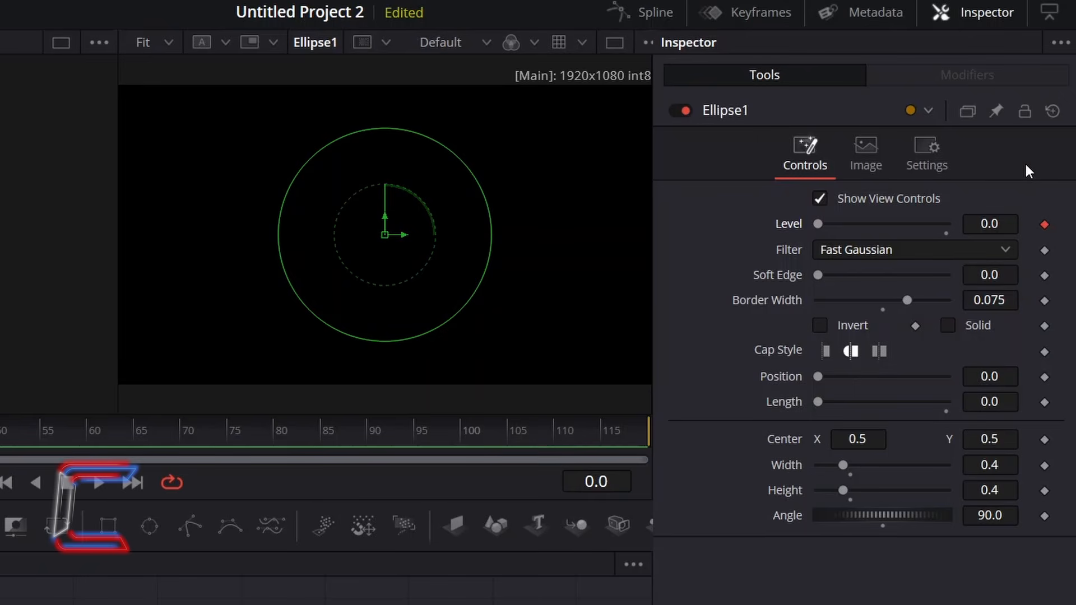
pyautogui.press('End')
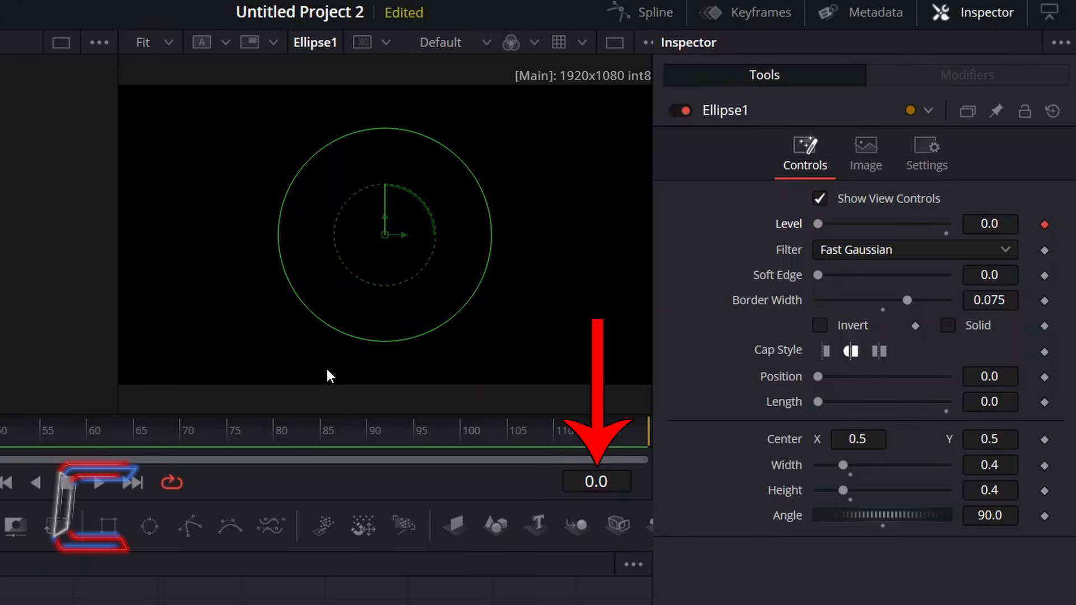
# Keyframe the ellipse's Level at 1.0 on frame 12
pyautogui.click(613, 479)
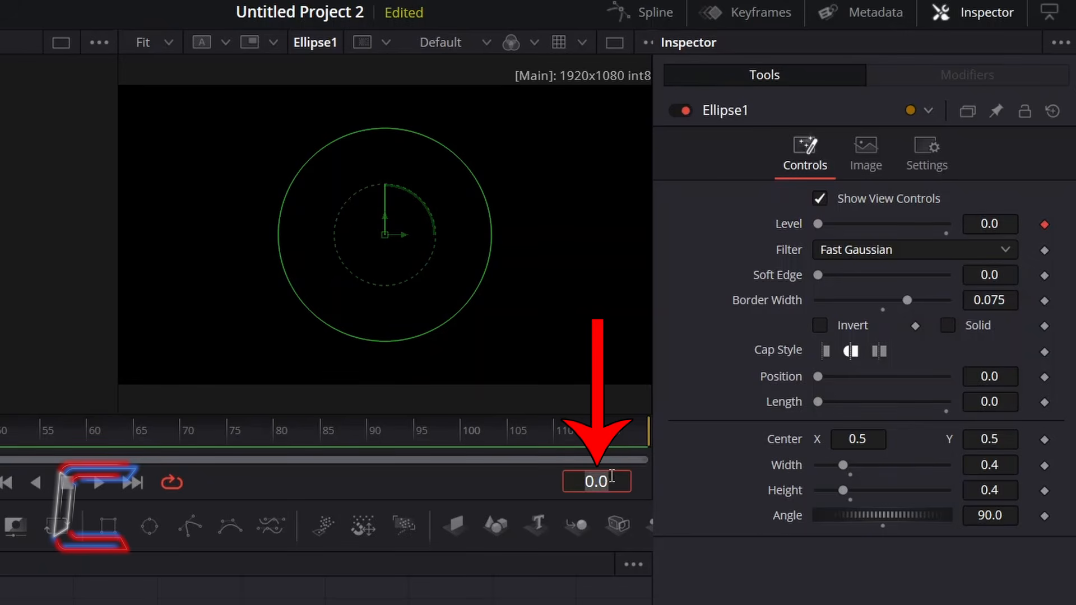
pyautogui.press('BackSpace')
pyautogui.press('BackSpace')
pyautogui.press('BackSpace')
pyautogui.write('12')
pyautogui.press('Return')
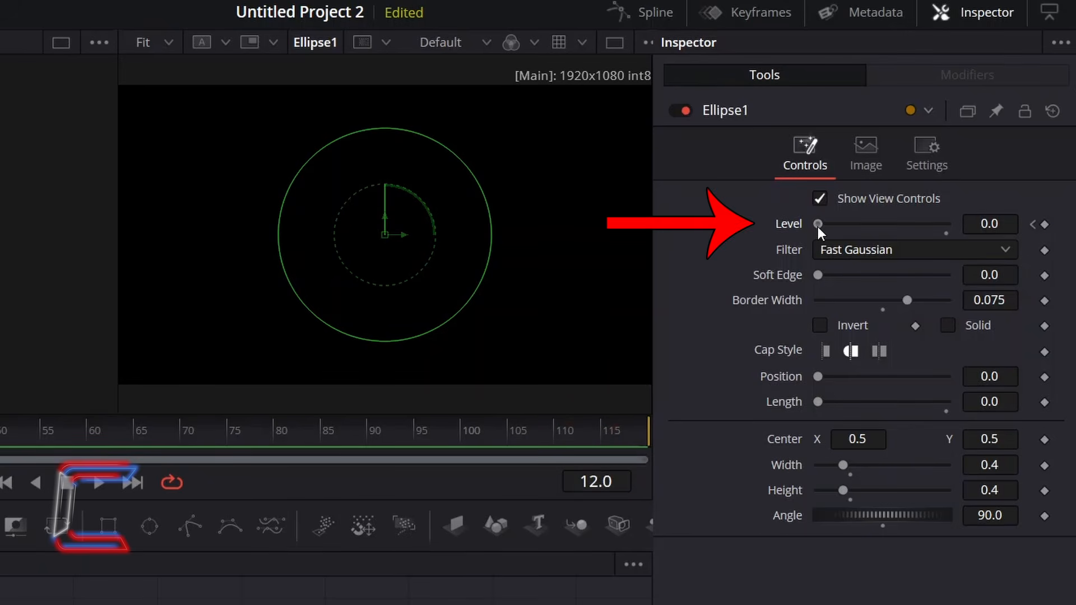
pyautogui.moveTo(818, 227); pyautogui.dragTo(1044, 228)
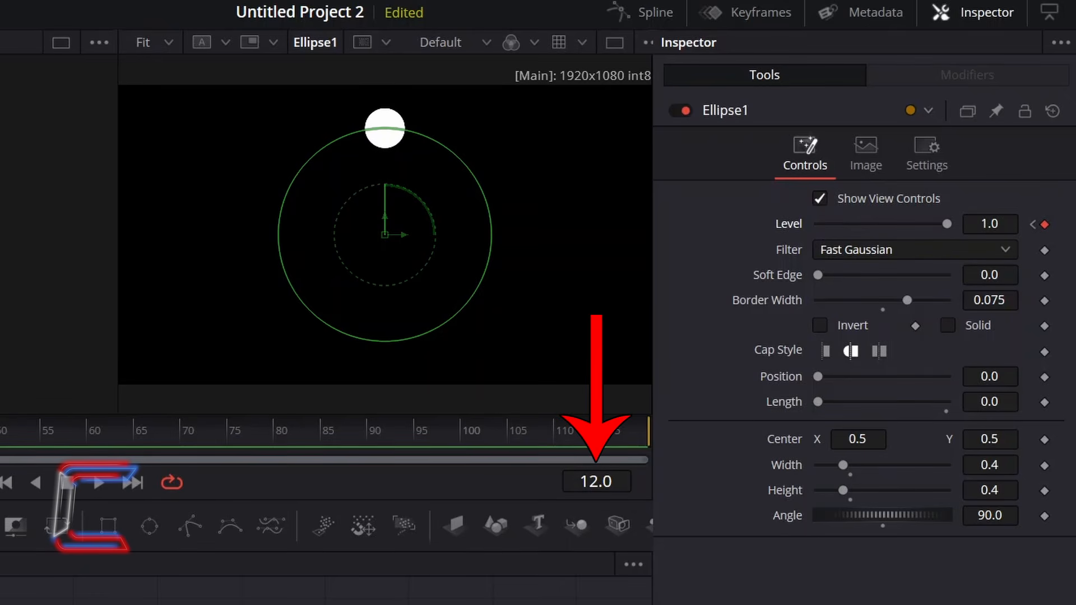
# Keyframe the ellipse's Level at 0.0 on both frame 24 and frame 30
pyautogui.moveTo(0, 430); pyautogui.dragTo(0, 430)
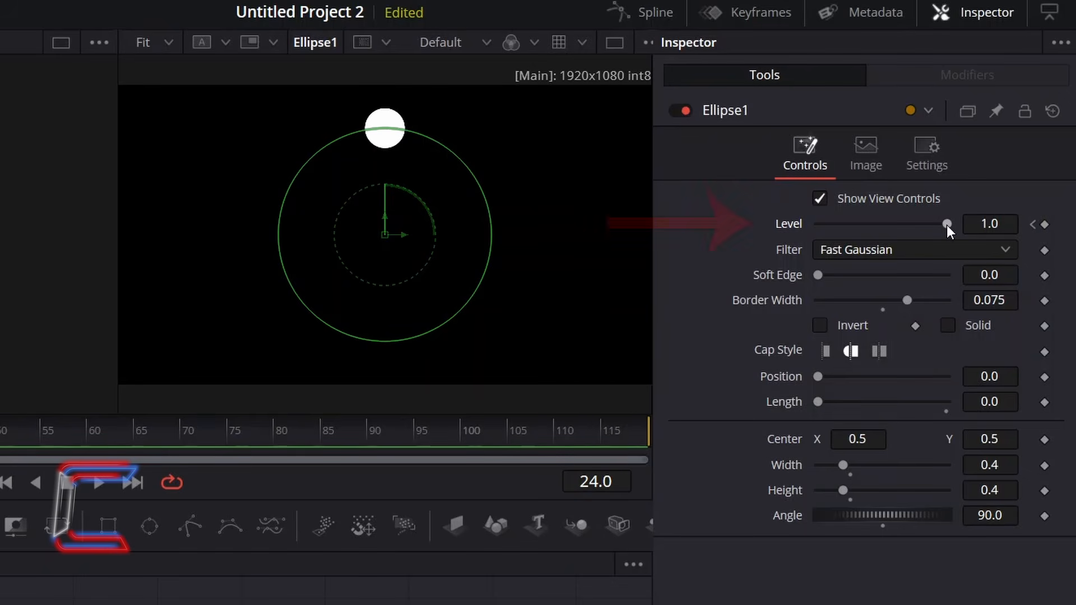
pyautogui.moveTo(946, 224); pyautogui.dragTo(778, 220)
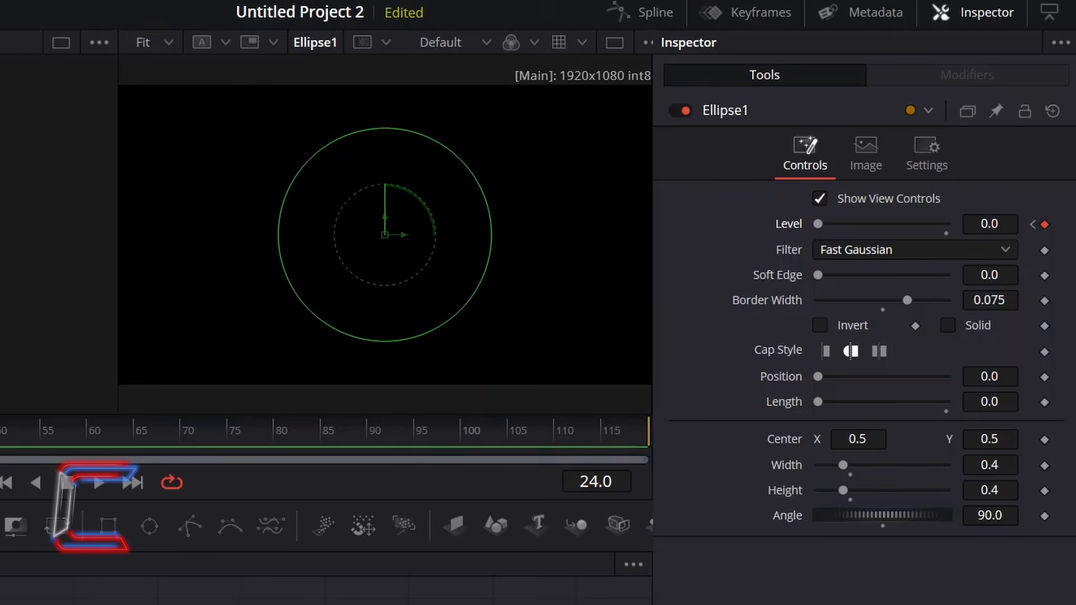
pyautogui.press('Right')
pyautogui.press('Right')
pyautogui.press('Right')
pyautogui.press('Right')
pyautogui.press('Right')
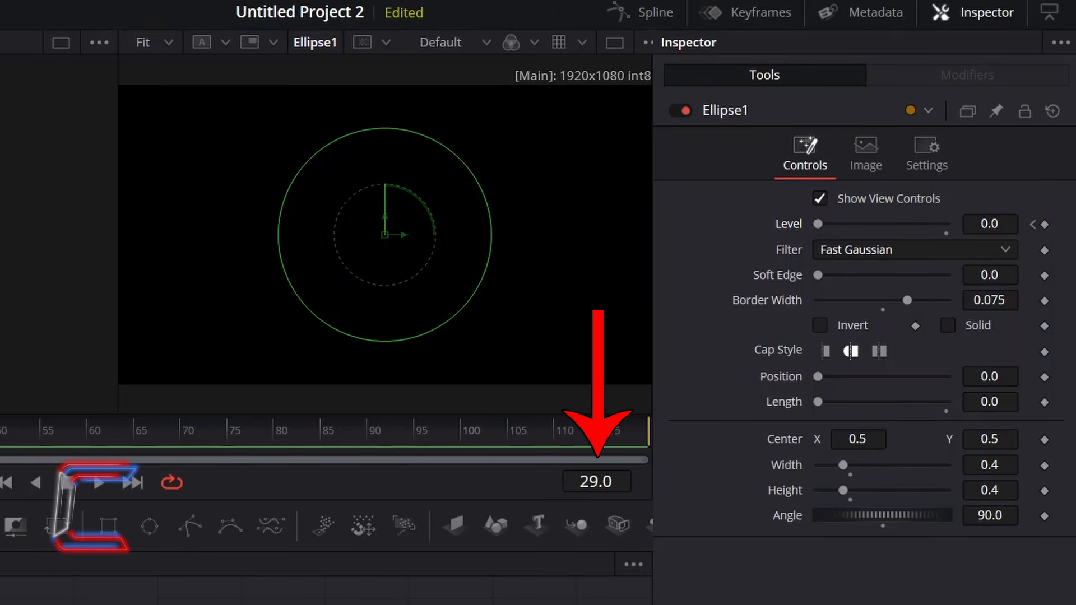
pyautogui.press('Right')
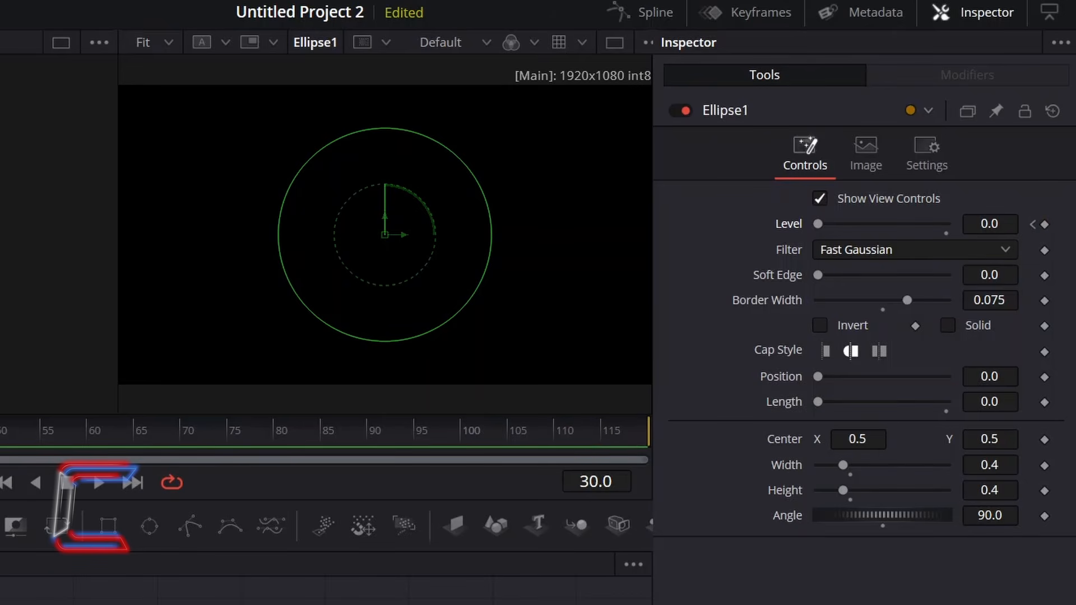
pyautogui.click(1044, 225)
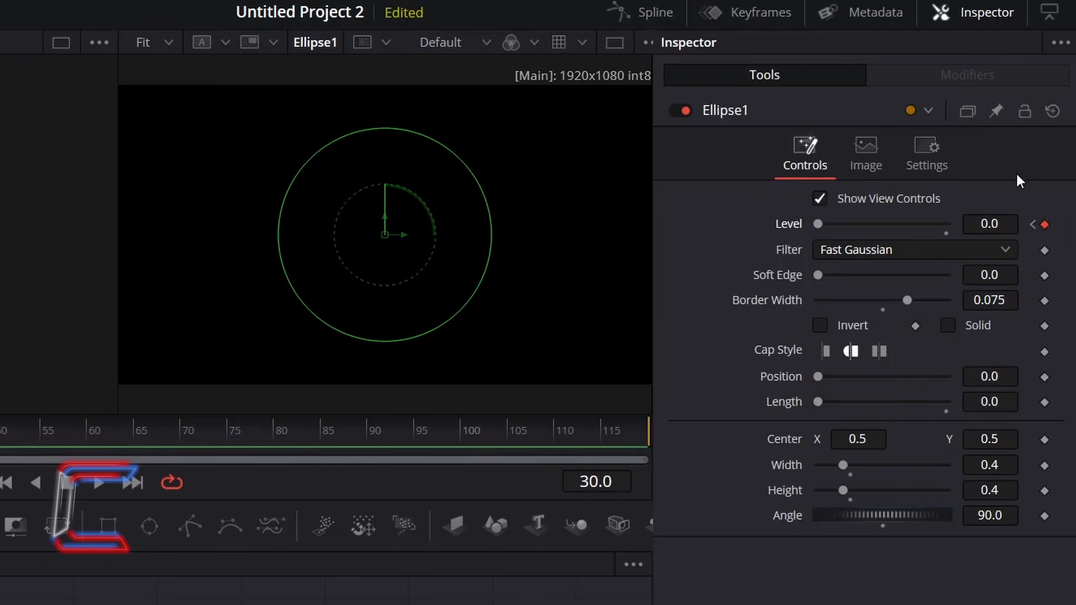
# Smooth and loop all of Ellipse1's Level keyframes in the Spline editor, starting from frame 0, and play the animation
pyautogui.press('Home')
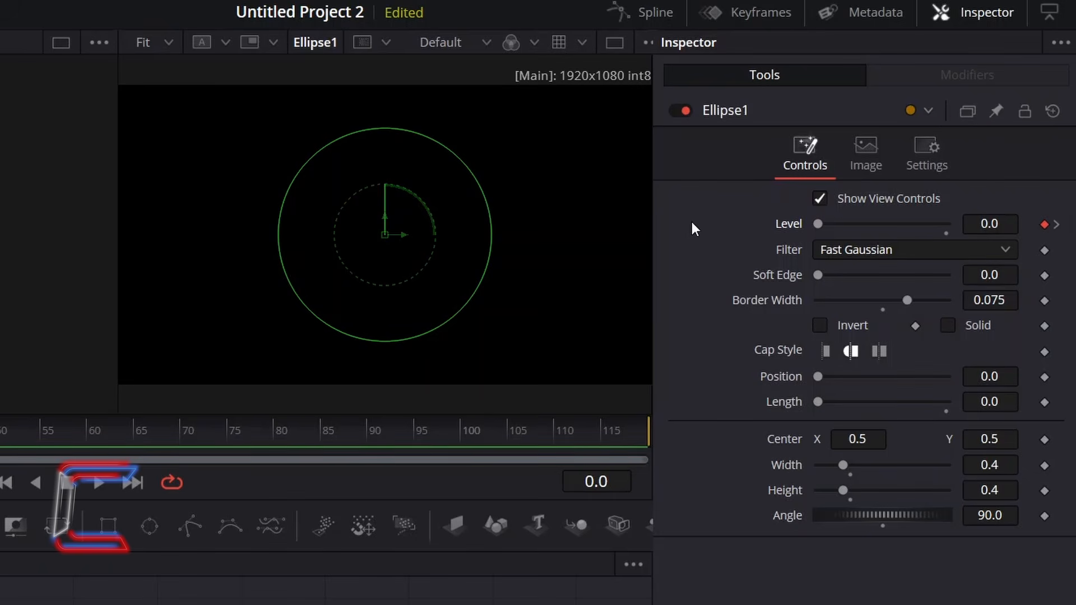
pyautogui.click(661, 19)
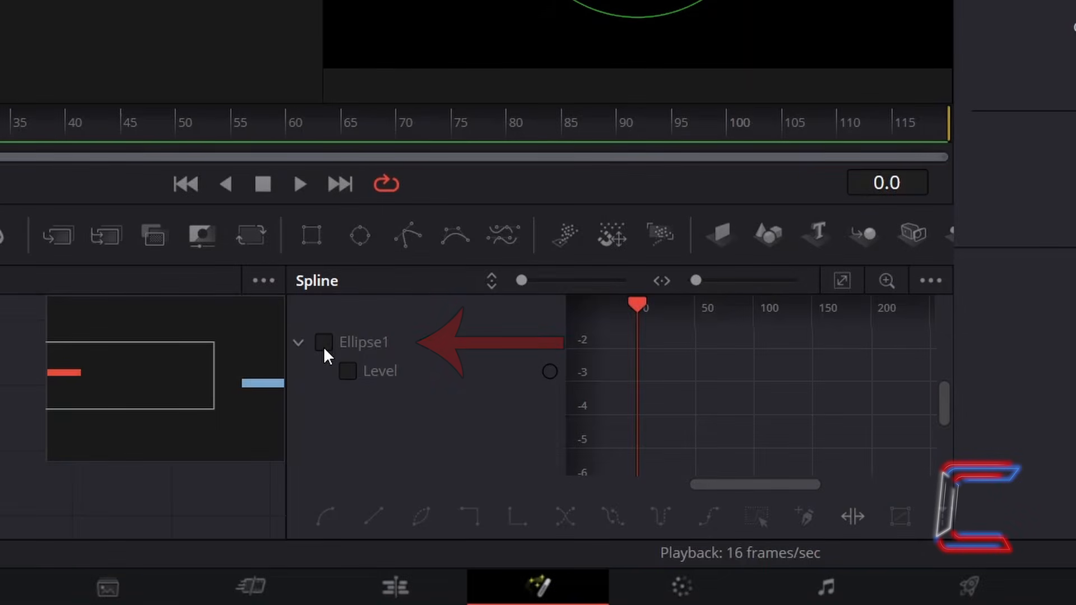
pyautogui.click(324, 343)
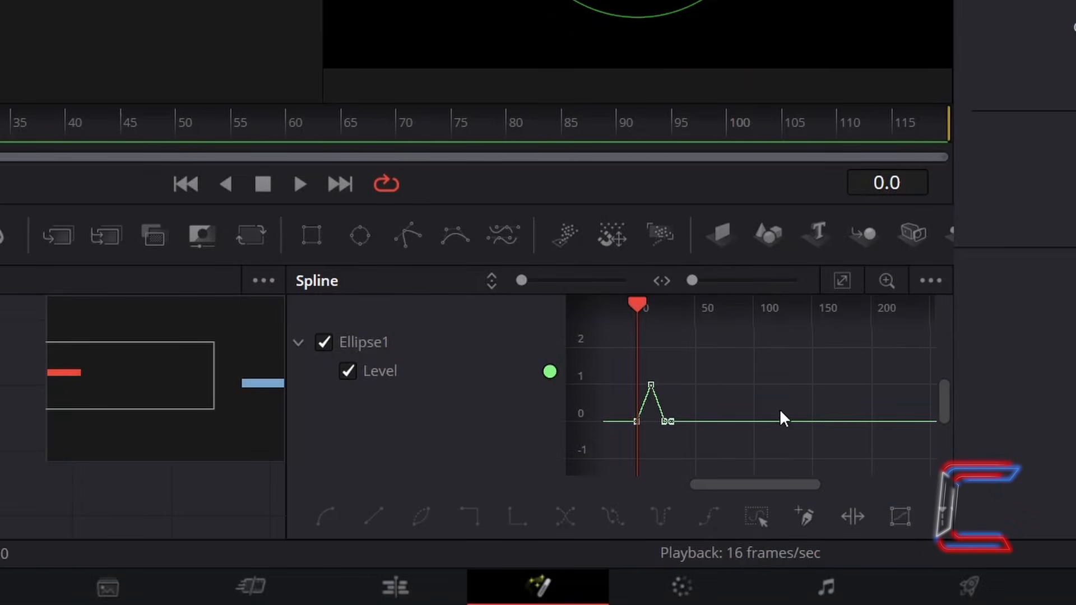
pyautogui.moveTo(768, 485); pyautogui.dragTo(739, 482)
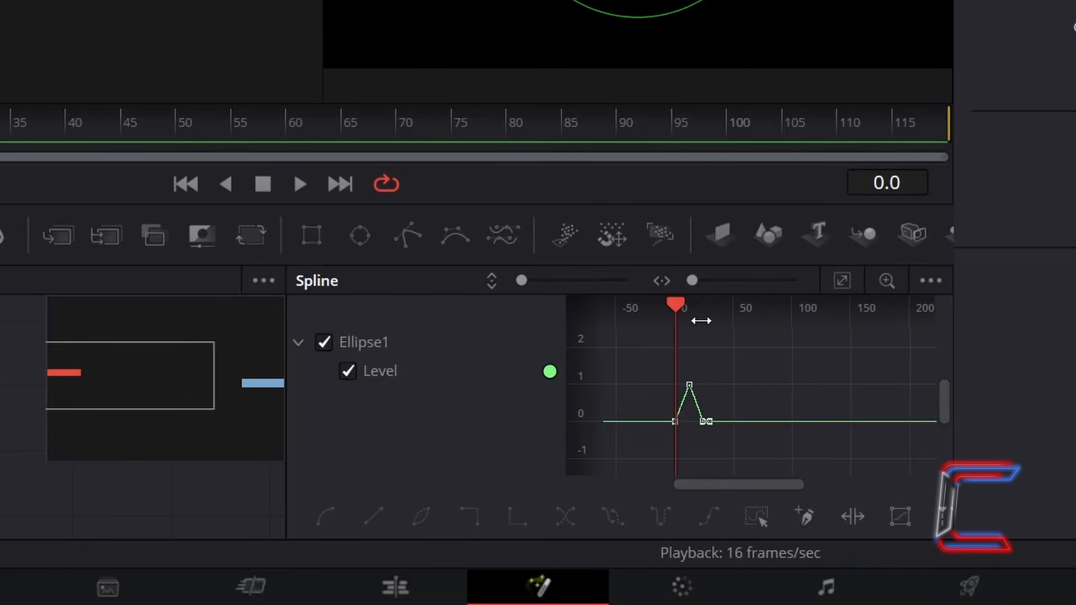
pyautogui.moveTo(779, 351); pyautogui.dragTo(654, 453)
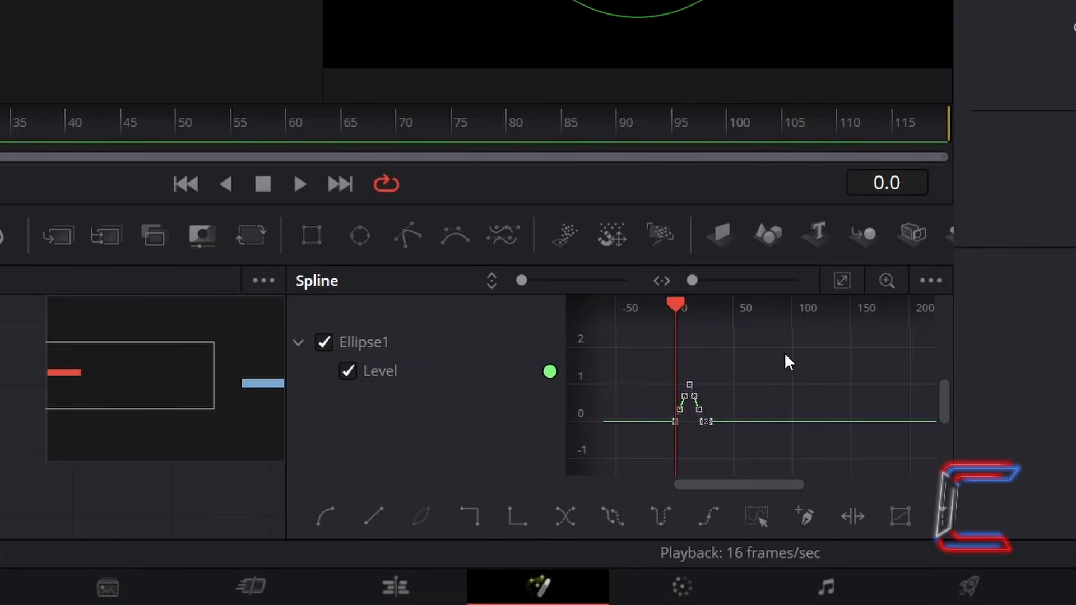
pyautogui.click(624, 512)
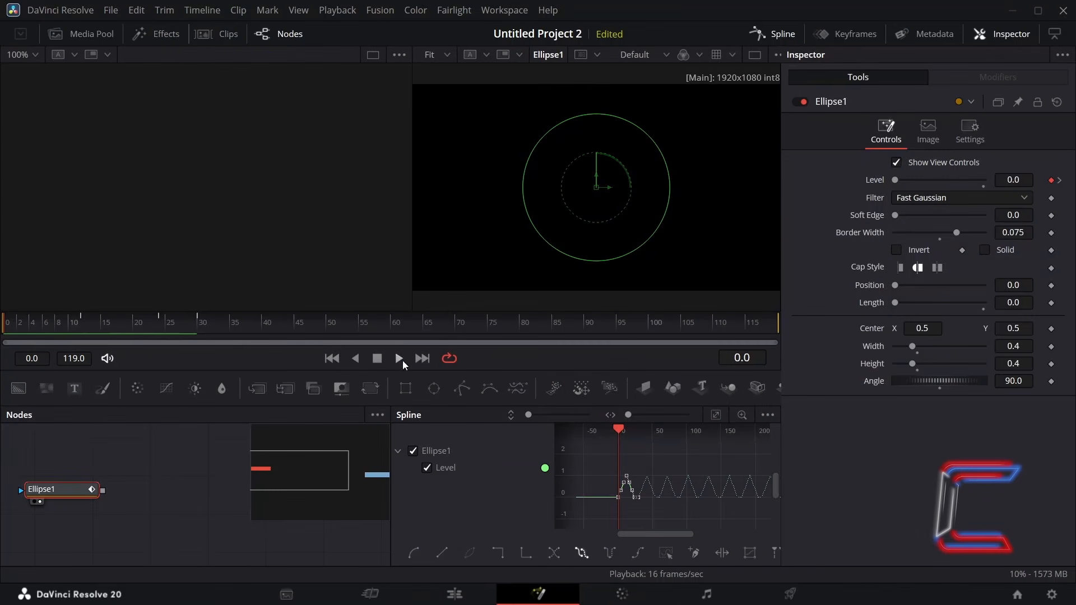
pyautogui.click(401, 360)
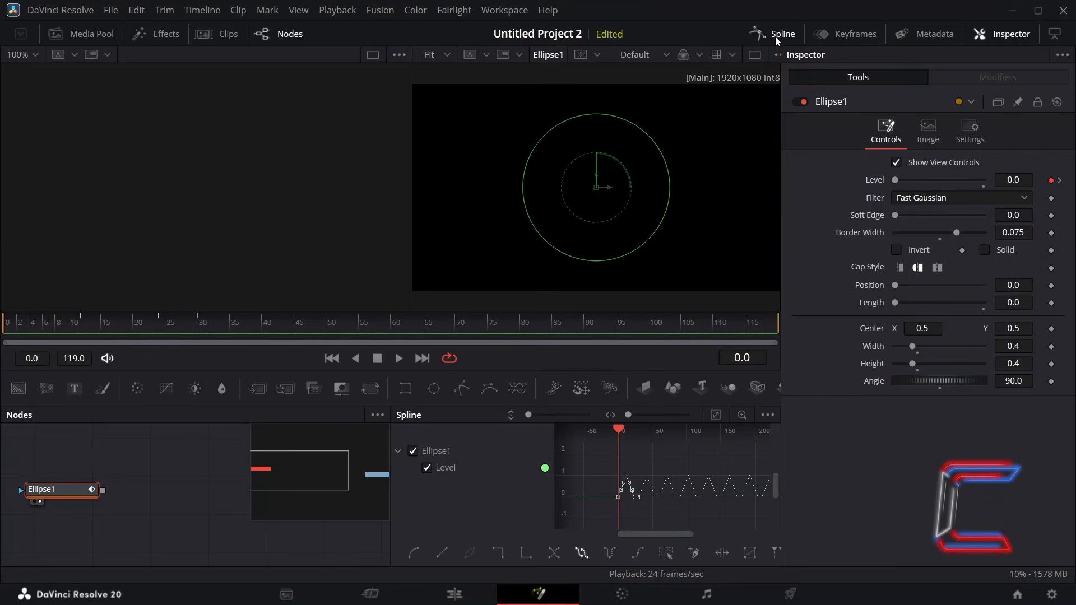
# Close the Spline editor and add a separate Duplicate node between Ellipse1 and MediaOut1 in the node graph
pyautogui.click(775, 36)
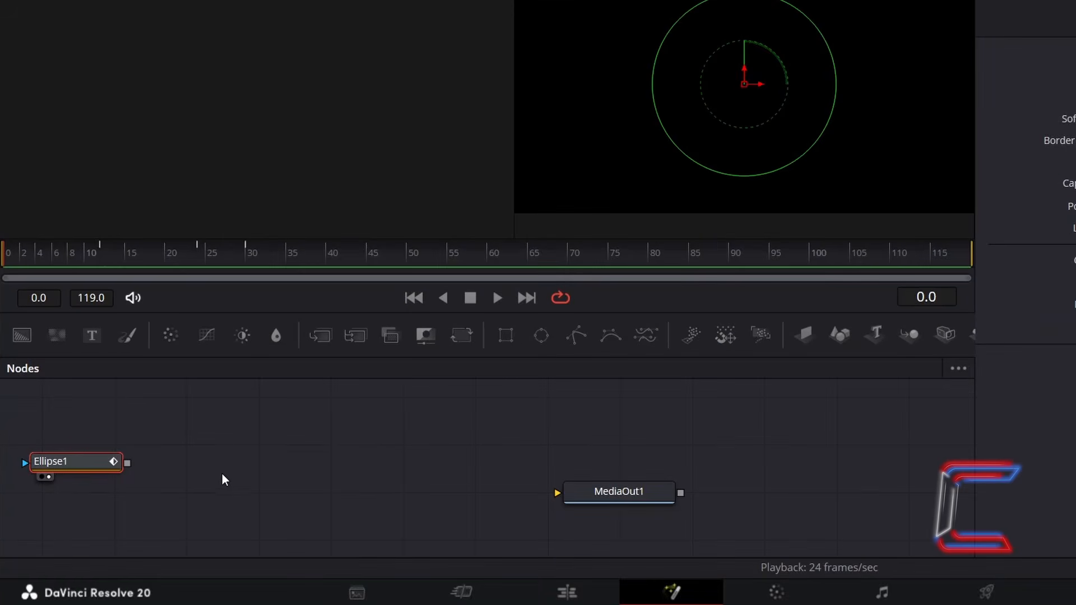
pyautogui.click(223, 472)
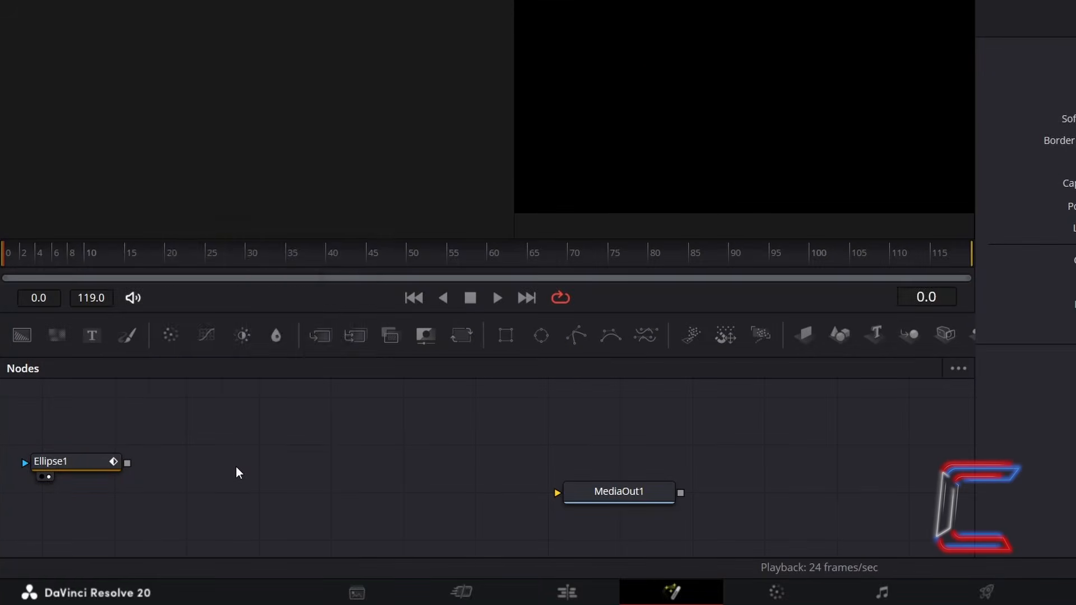
pyautogui.hotkey('shift', 'space')
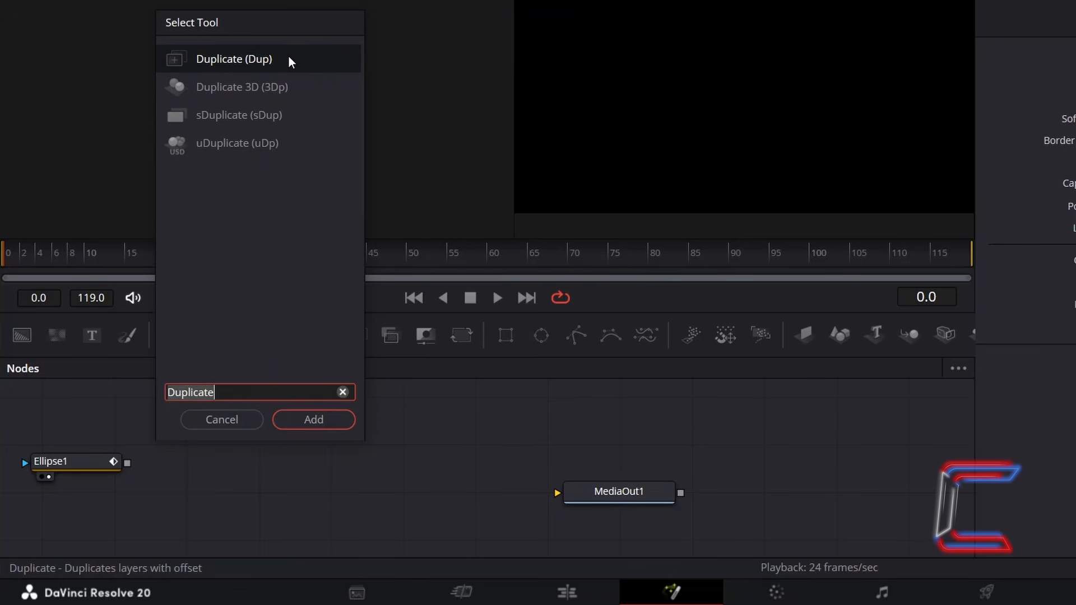
pyautogui.click(337, 419)
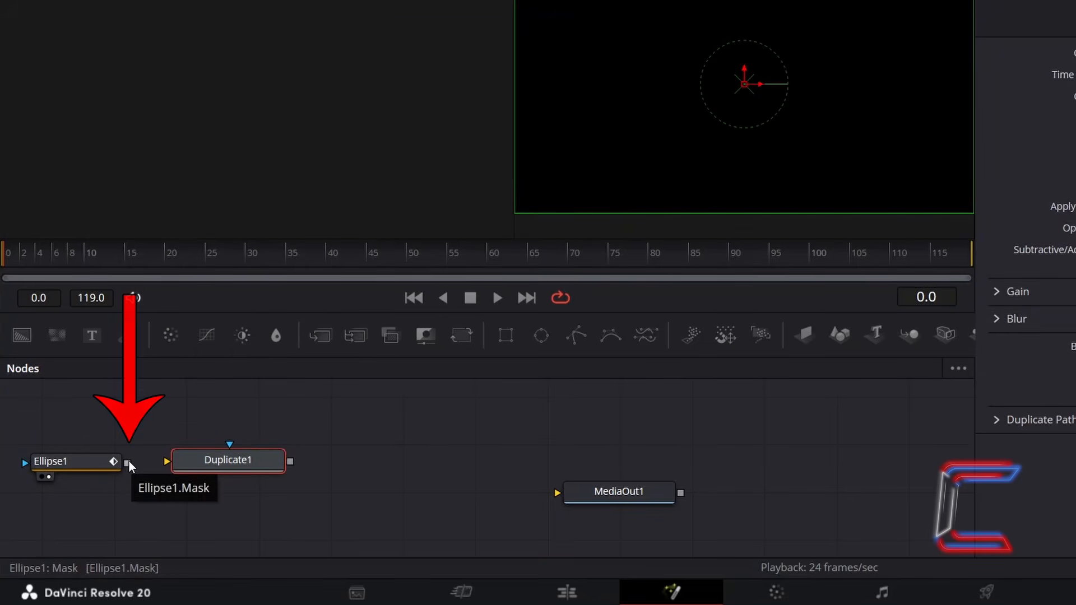
# Connect Ellipse1's output to Duplicate1's background input and Duplicate1's output to MediaOut1
pyautogui.moveTo(128, 465)
pyautogui.mouseDown()
pyautogui.moveTo(145, 482)
pyautogui.moveTo(169, 464)
pyautogui.mouseUp()
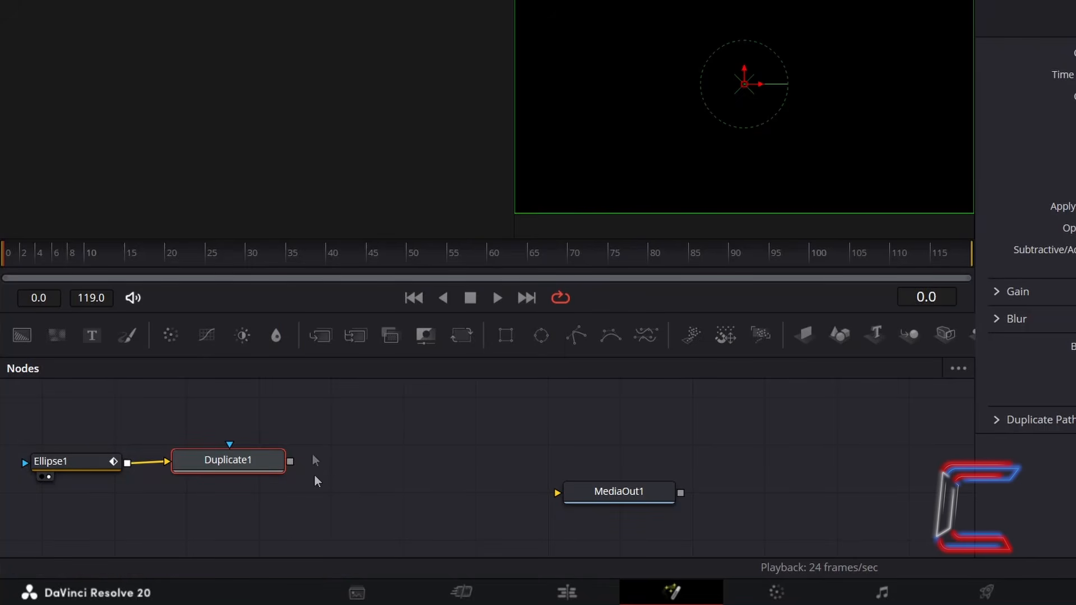
pyautogui.moveTo(290, 462); pyautogui.dragTo(557, 494)
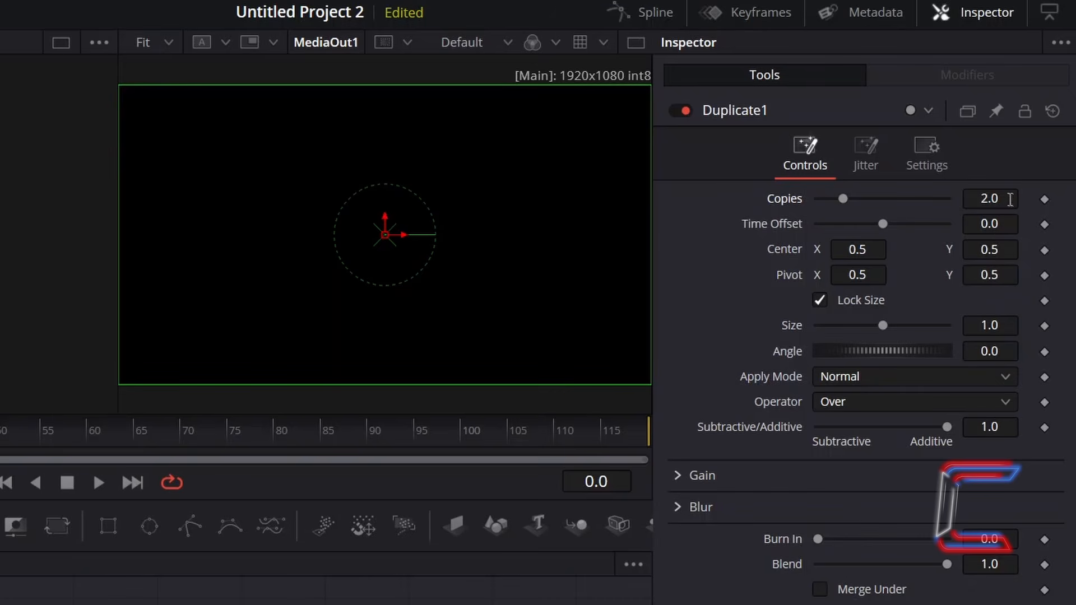
# Set the Duplicate1 node to 12 copies with a time offset of -2.5
pyautogui.click(1010, 200)
pyautogui.write('12')
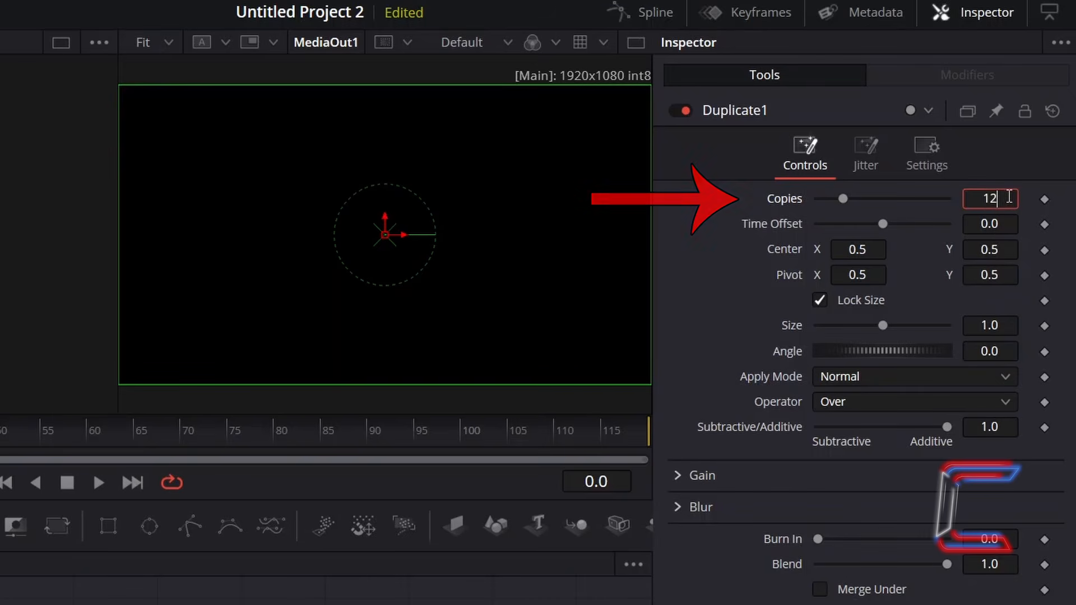
pyautogui.press('Tab')
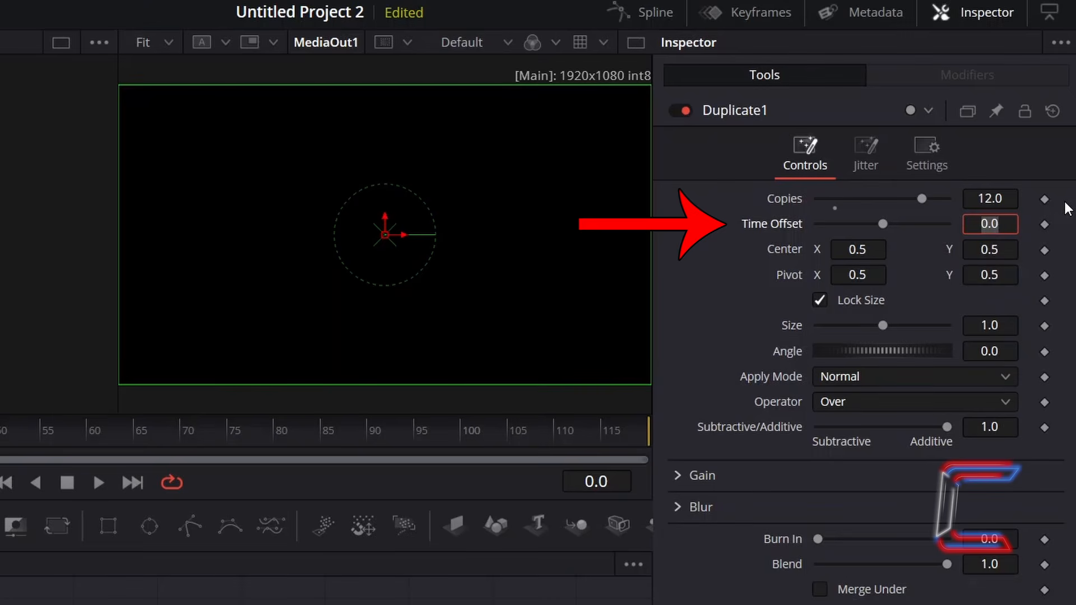
pyautogui.write('-2.5')
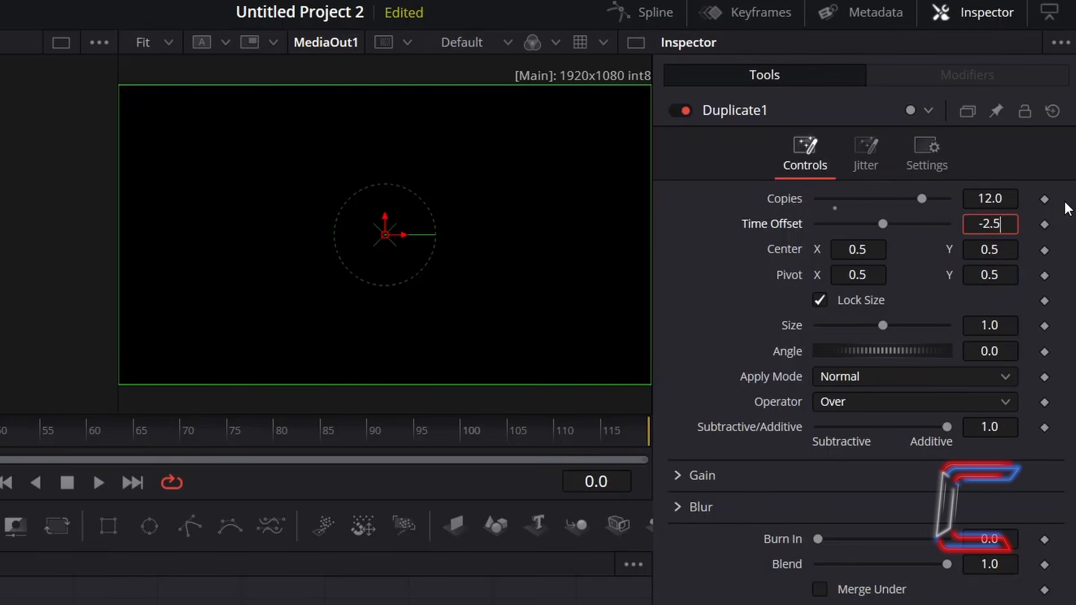
pyautogui.press('Tab')
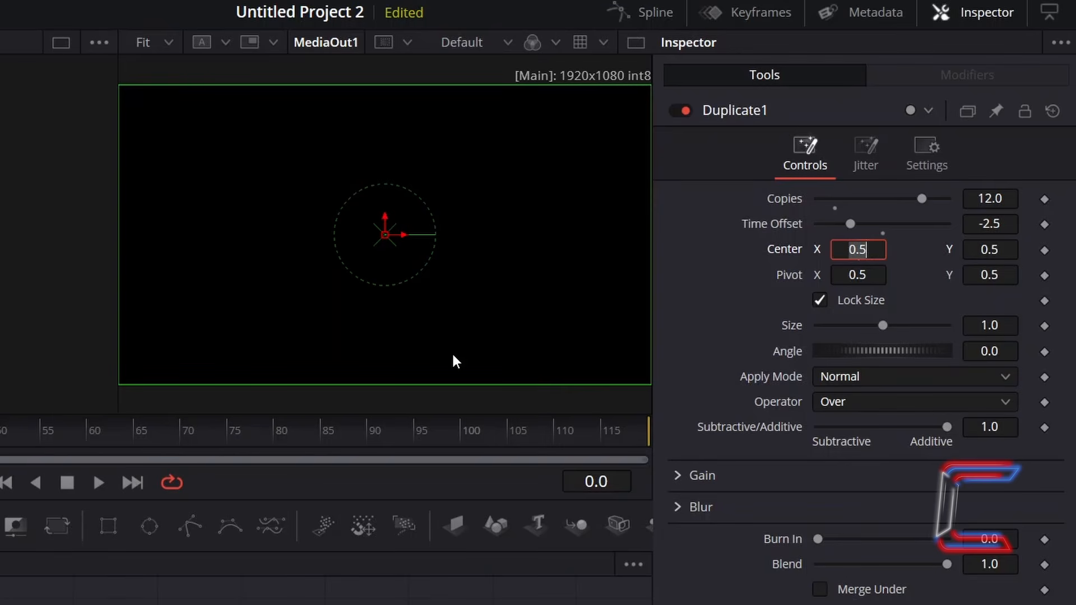
# Set the Duplicate1 node's angle to -30 degrees
pyautogui.click(1009, 353)
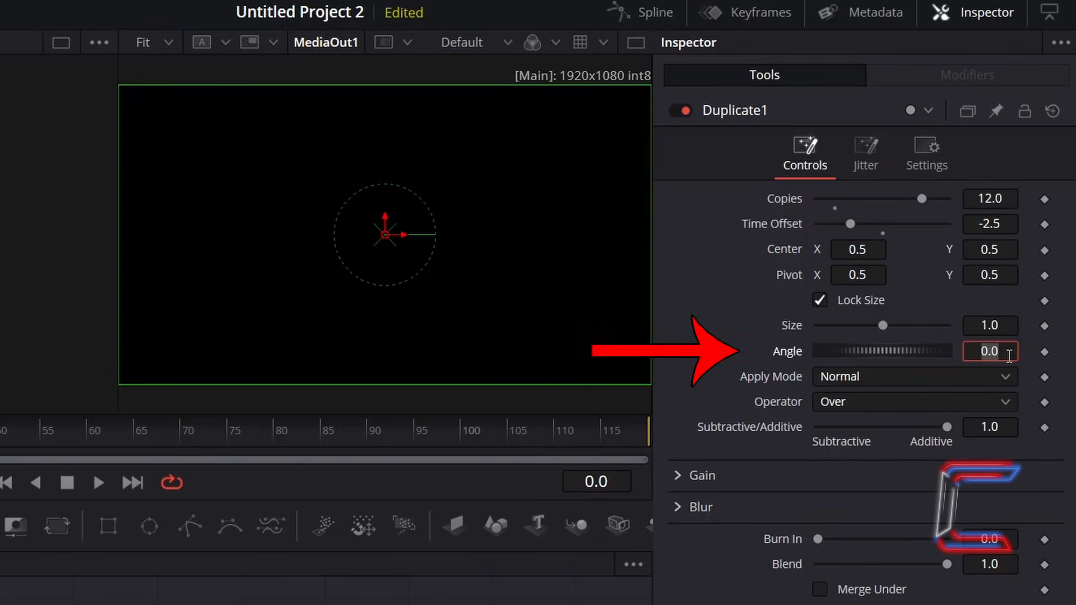
pyautogui.press('BackSpace')
pyautogui.write('-30')
pyautogui.press('Tab')
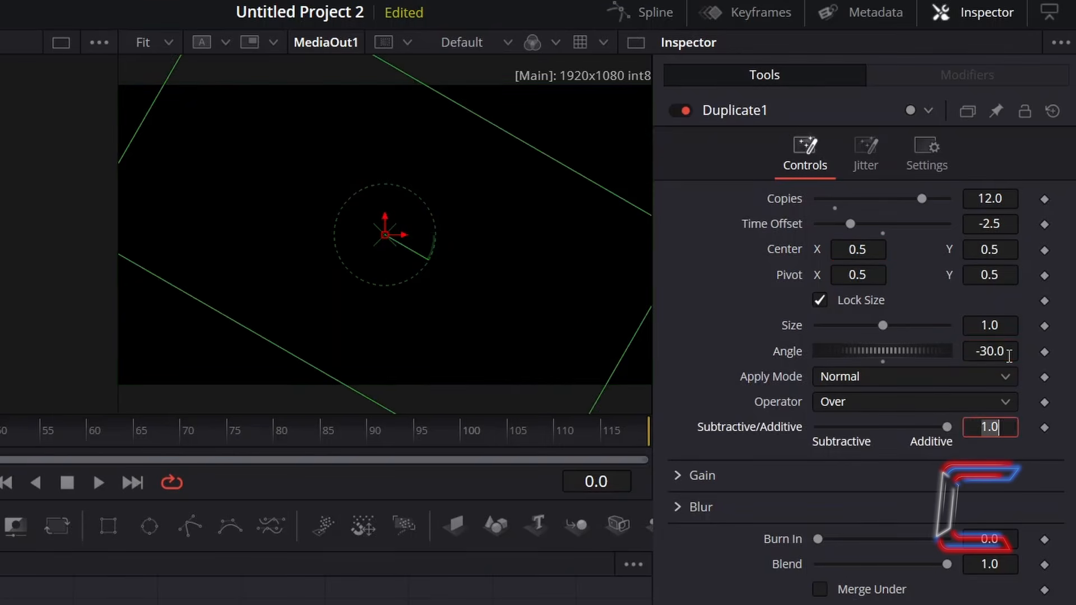